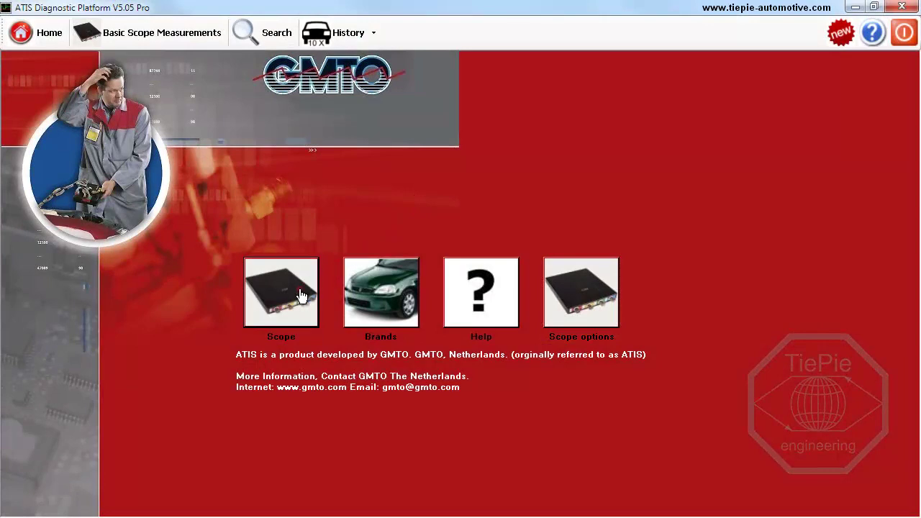
- From basic scope measurements, list the EMS Petrol engine torque sensors (001 Air quantity to F02 Map sensor)
left_click(301, 296)
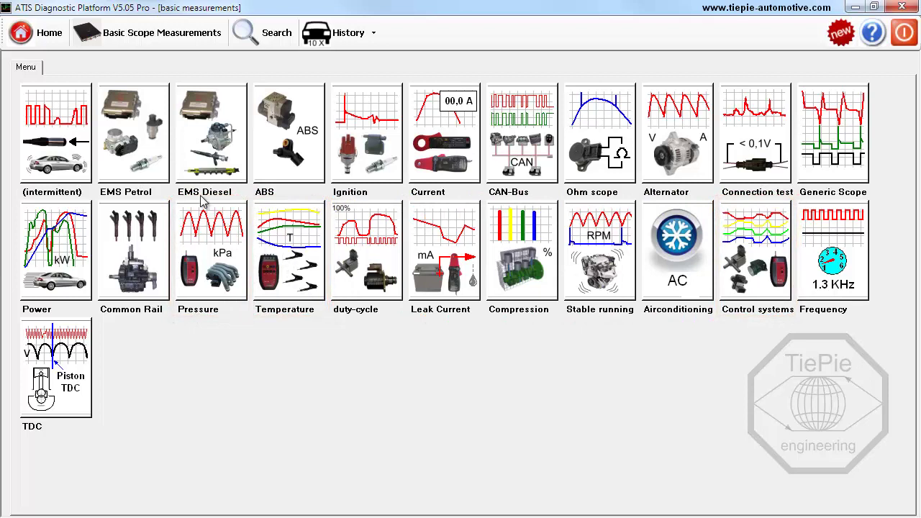
left_click(138, 154)
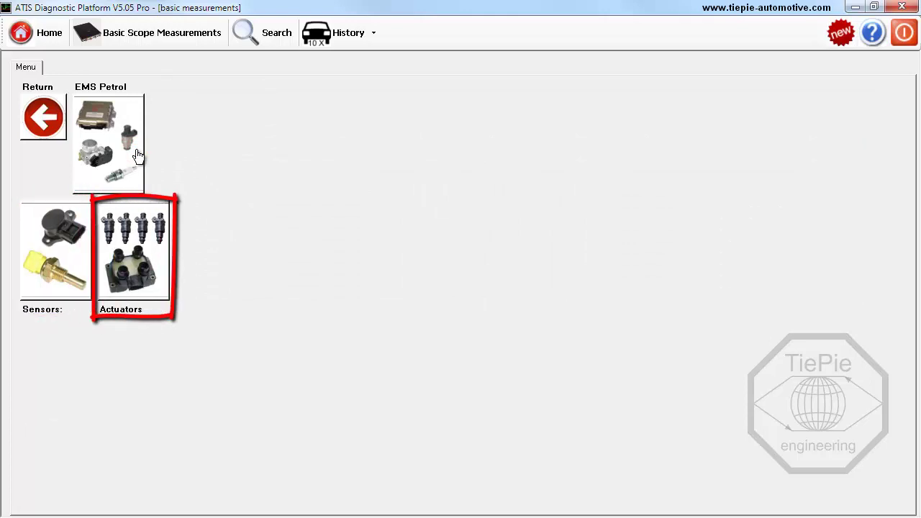
left_click(72, 242)
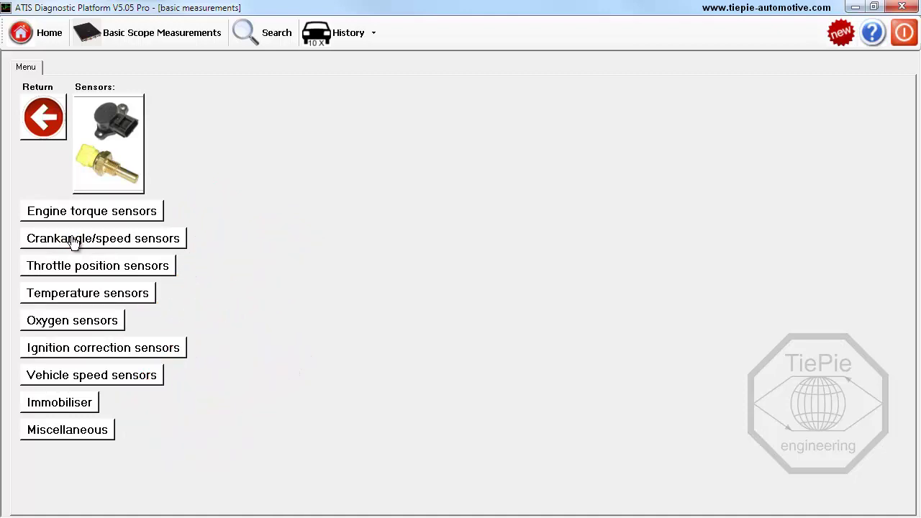
left_click(101, 216)
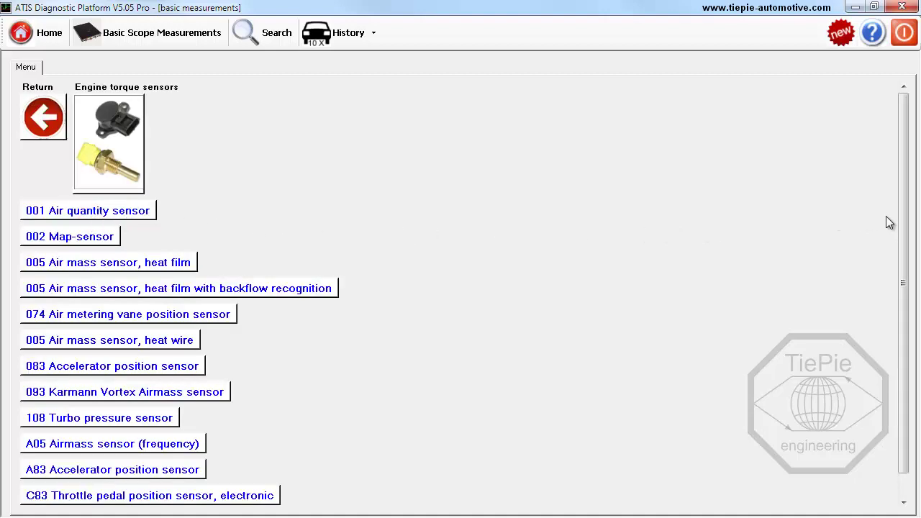
left_click_drag(901, 216, 901, 239)
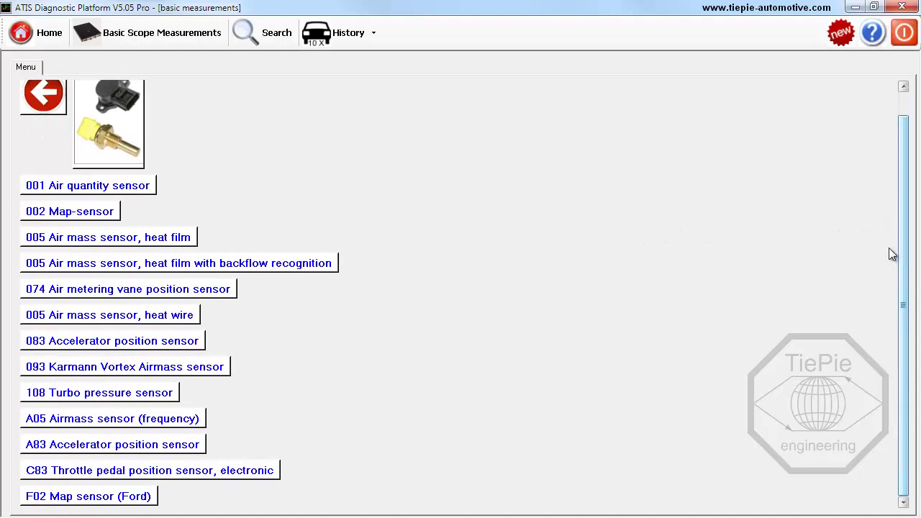
- Open the 002 Map-sensor measurement and read its MAP sensor background information
left_click(108, 210)
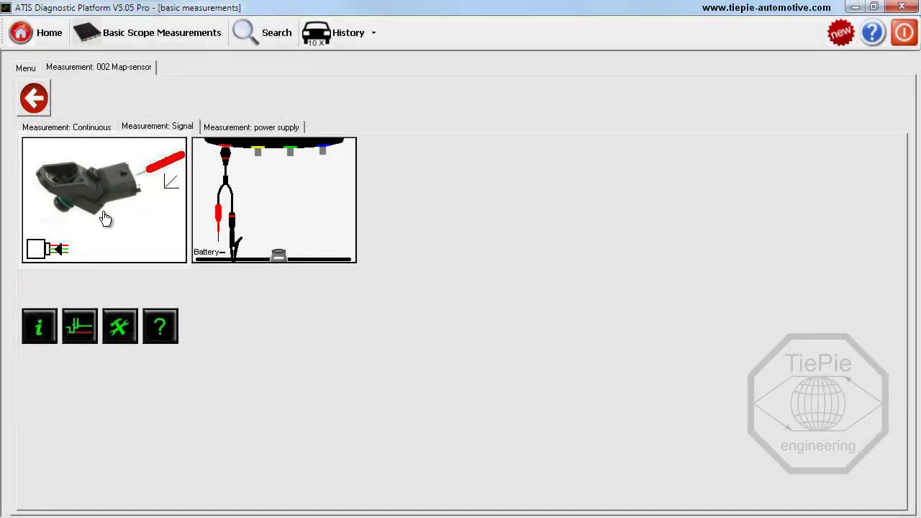
left_click(105, 216)
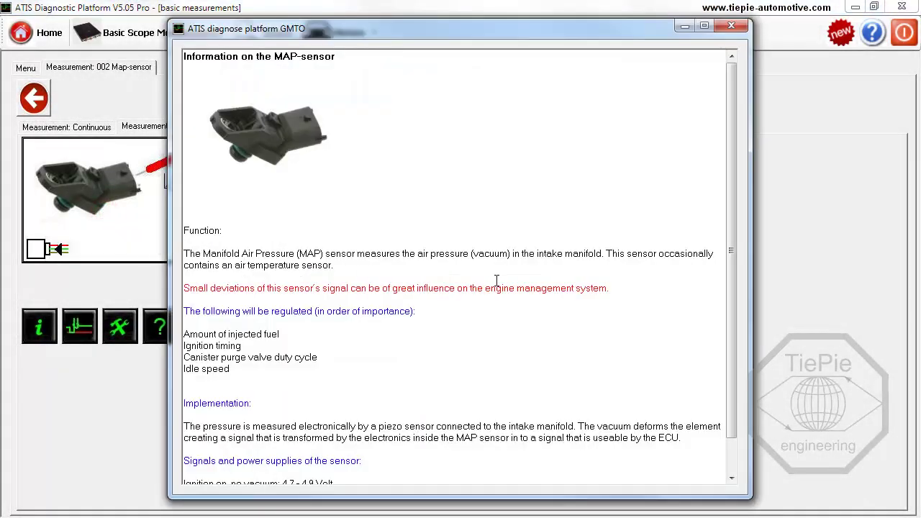
left_click_drag(736, 266, 735, 303)
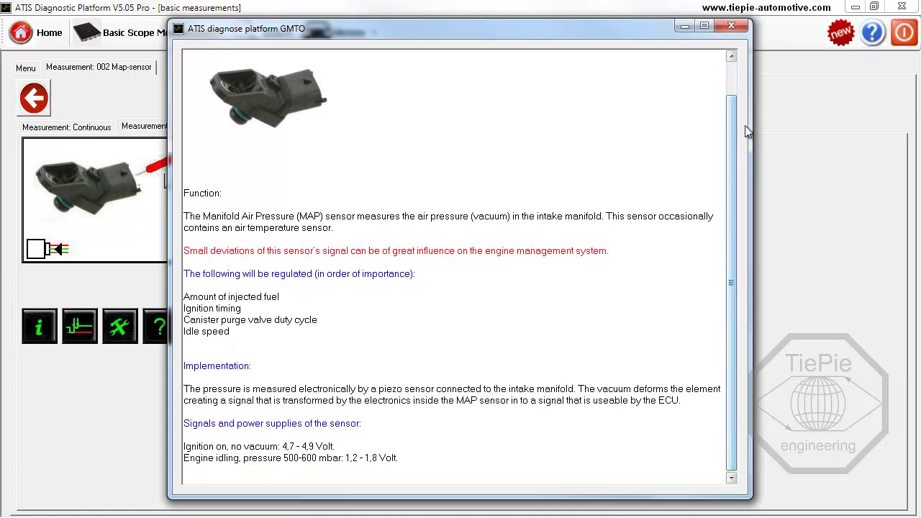
left_click(732, 26)
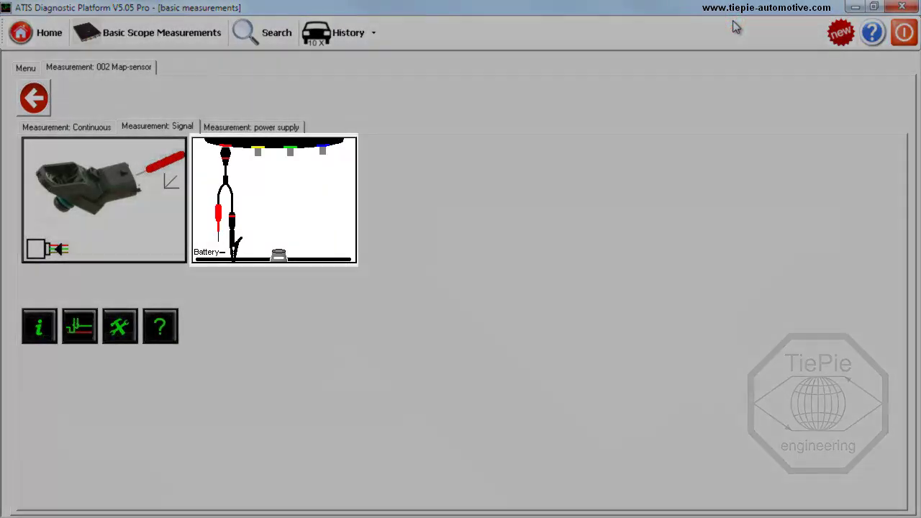
- Review the probe connection instructions and the additional measuring information
left_click(306, 211)
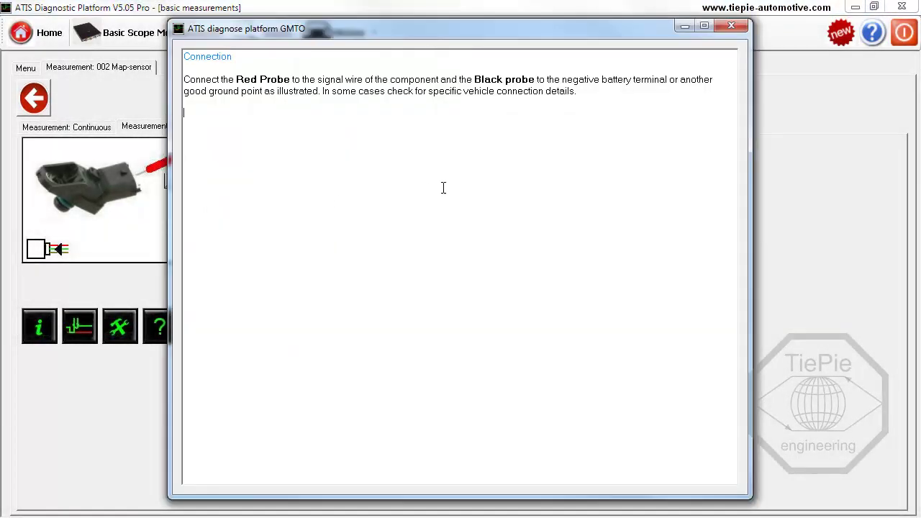
left_click(725, 28)
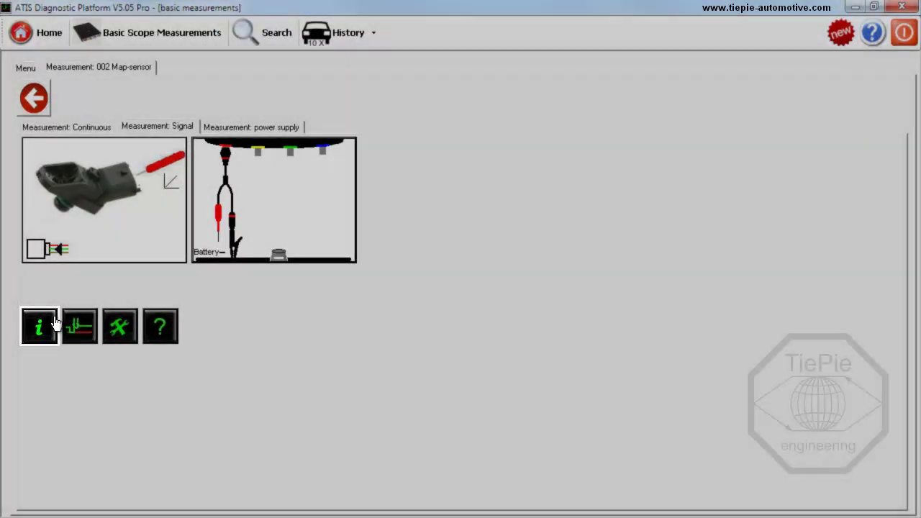
left_click(39, 326)
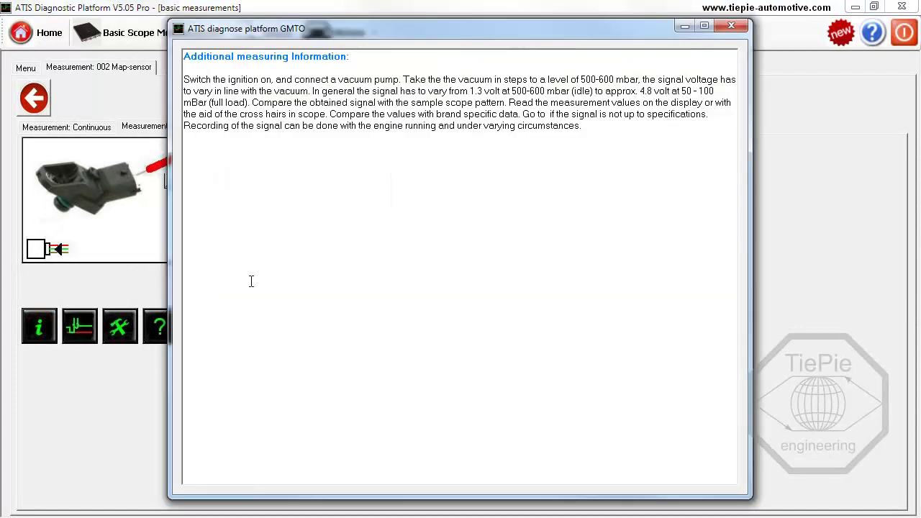
left_click(731, 27)
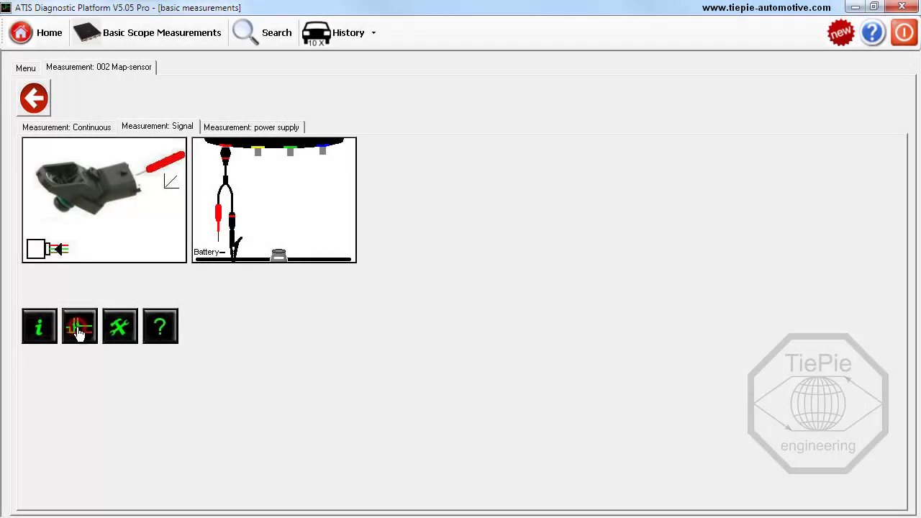
- View the MAP sensor's Ch1 voltage trace in the oscilloscope, then close it
left_click(80, 329)
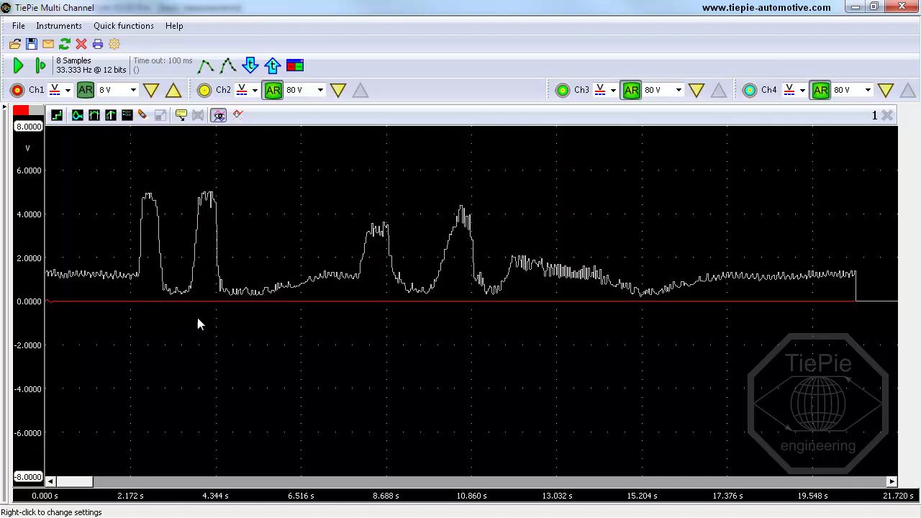
left_click(901, 8)
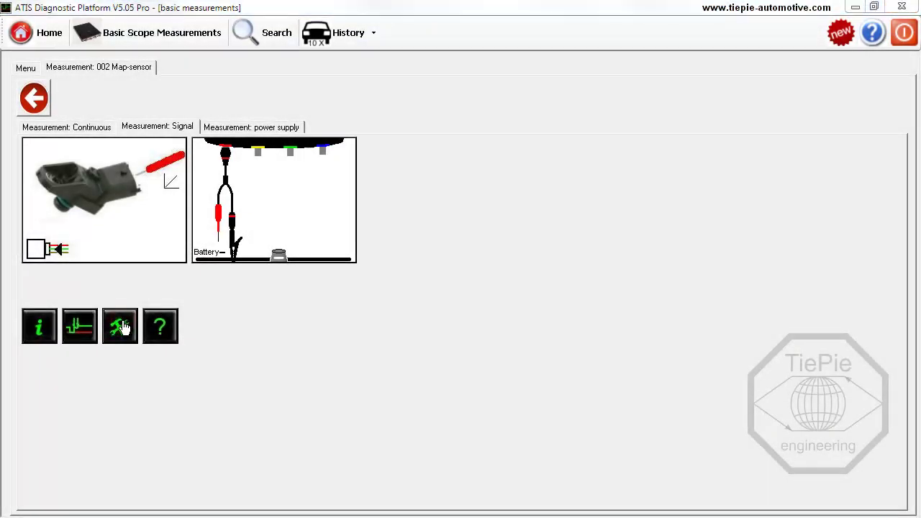
- Read the MAP sensor diagnostics advice, then switch from continuous to the power supply measurement
left_click(120, 326)
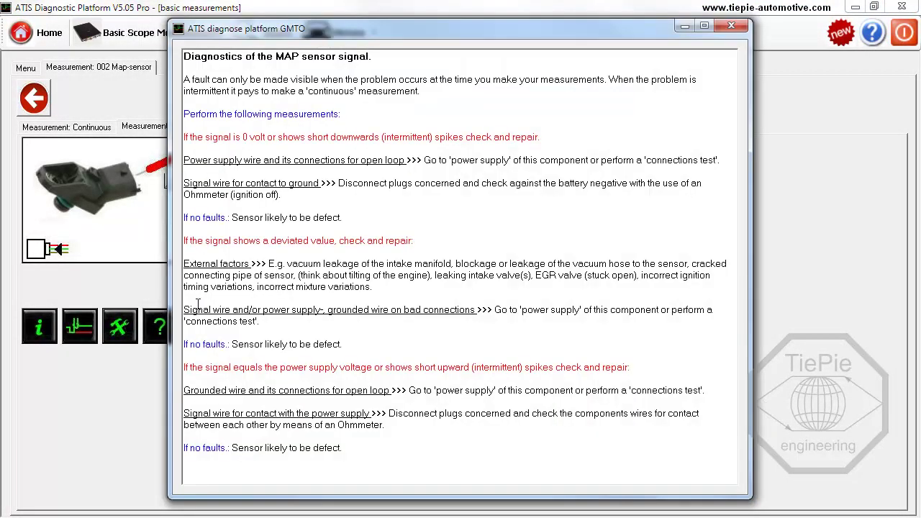
left_click(732, 27)
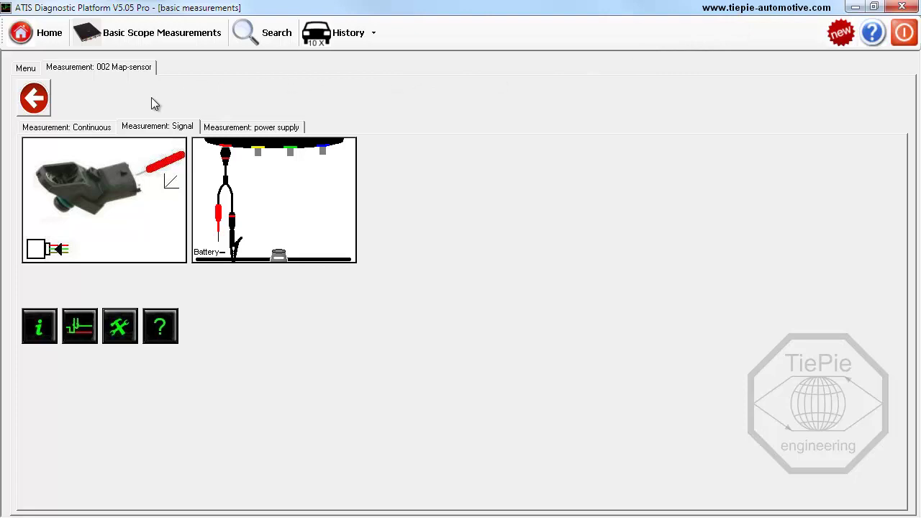
left_click(77, 126)
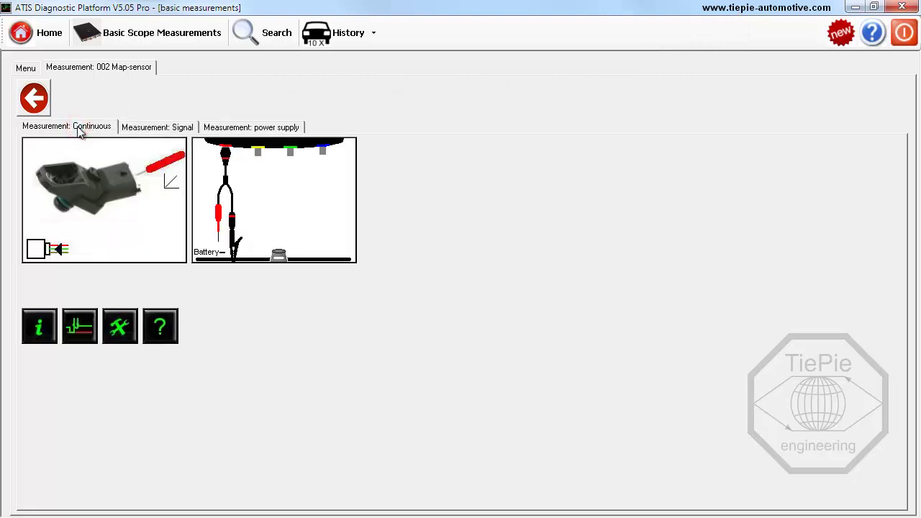
left_click(238, 130)
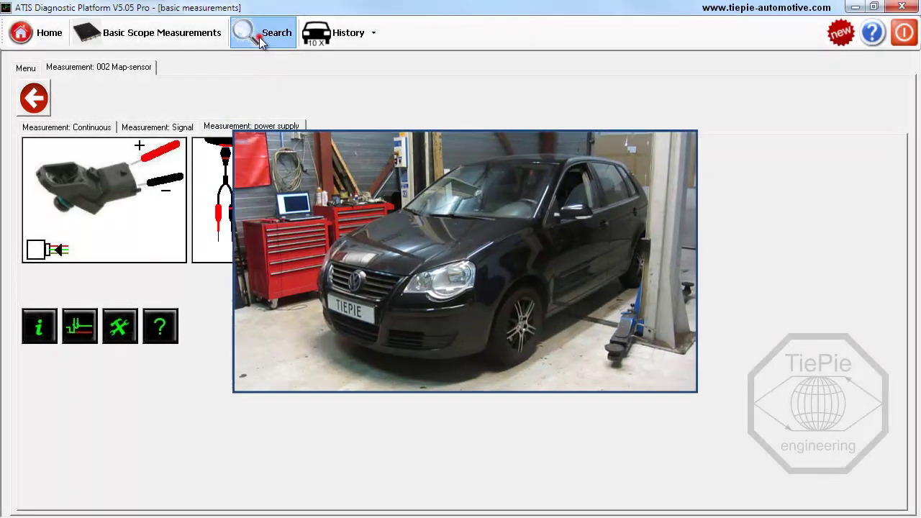
- Choose Volkswagen as the car brand and Polo as the model
left_click(261, 39)
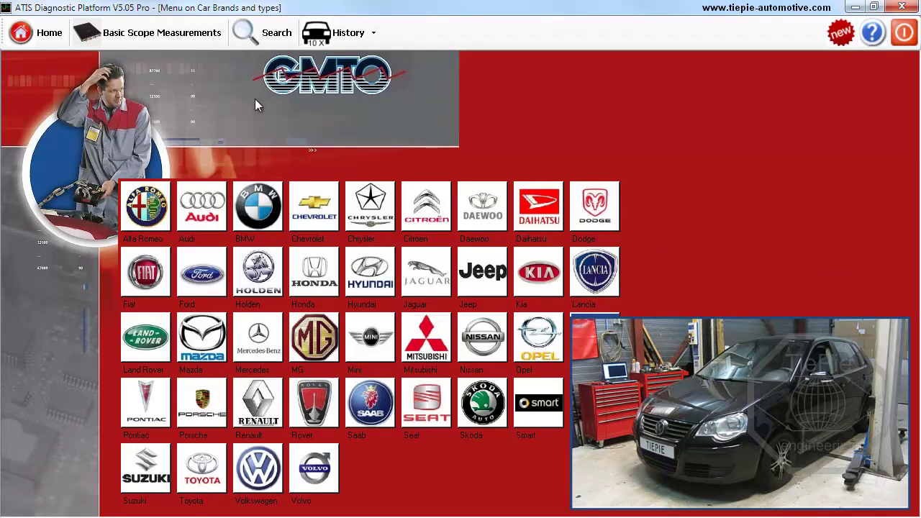
left_click(259, 464)
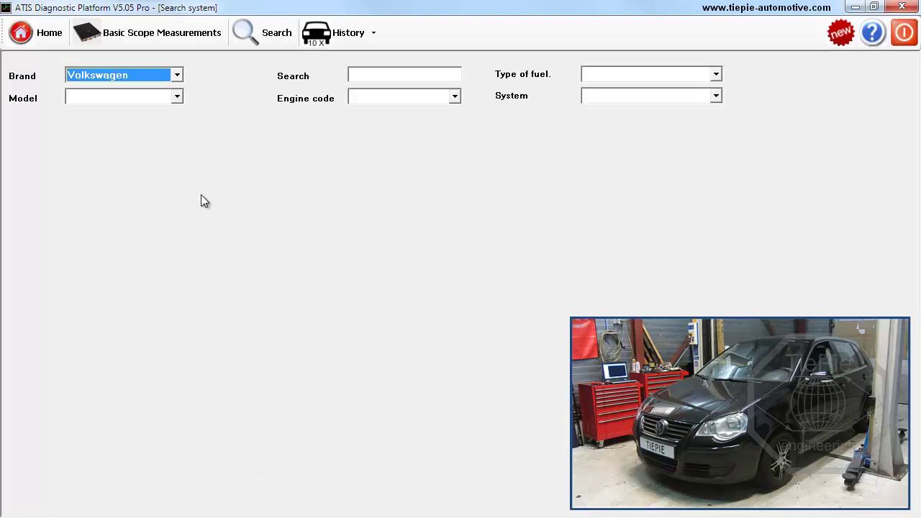
left_click(177, 96)
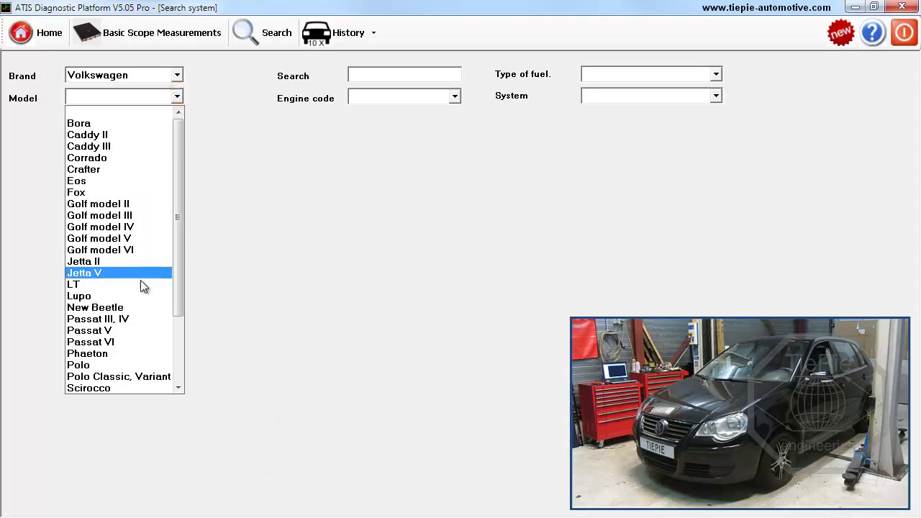
left_click(112, 364)
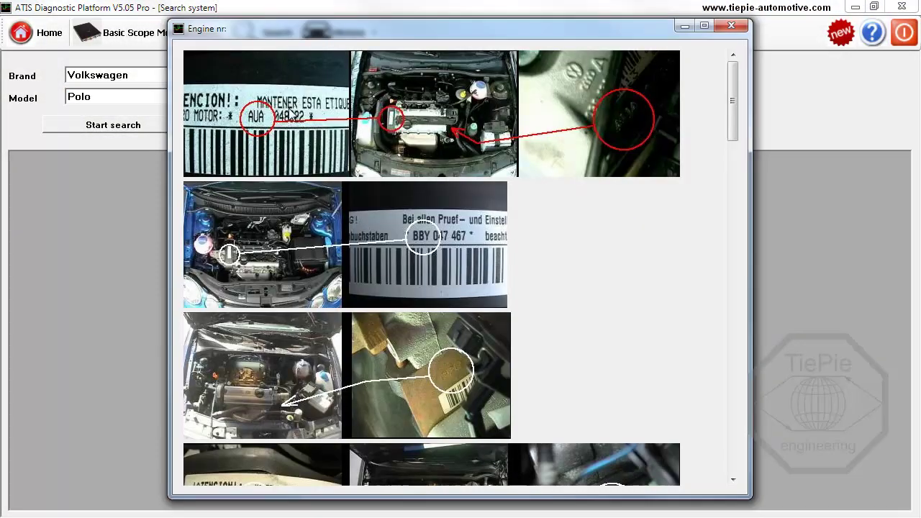
- Check the engine-code photo guide, set engine code BNM, and search for matching Polo systems
left_click(234, 85)
left_click_drag(730, 88, 727, 427)
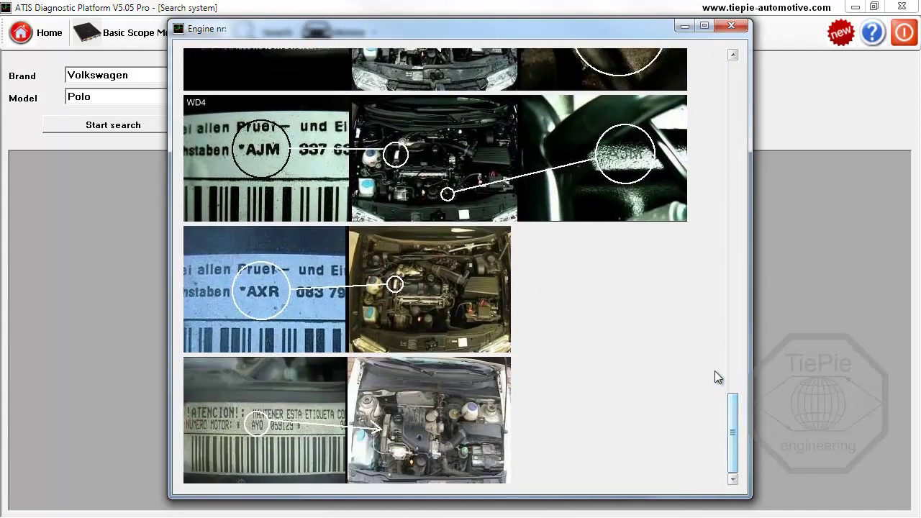
left_click(737, 28)
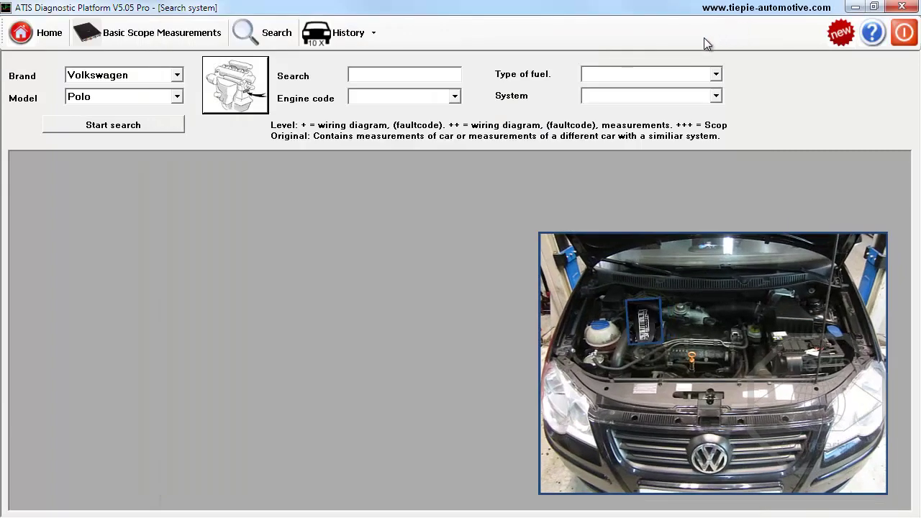
left_click(455, 96)
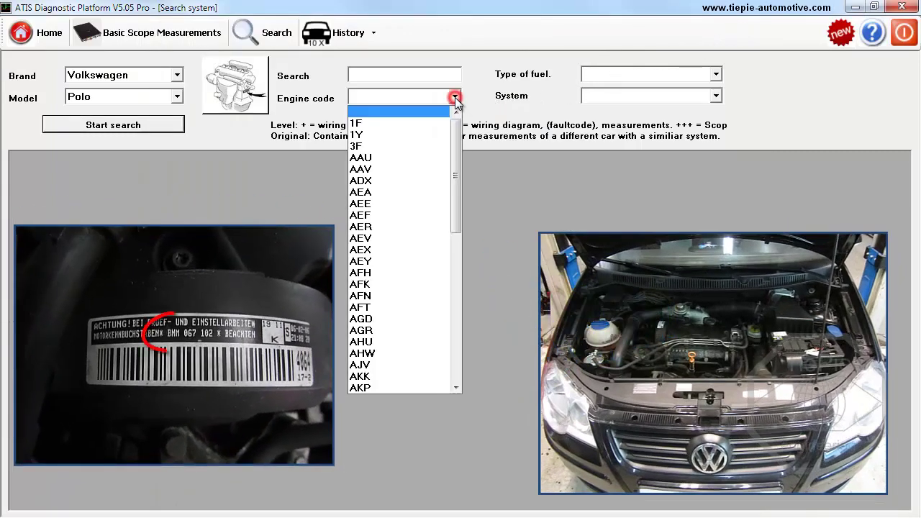
left_click_drag(456, 128, 458, 285)
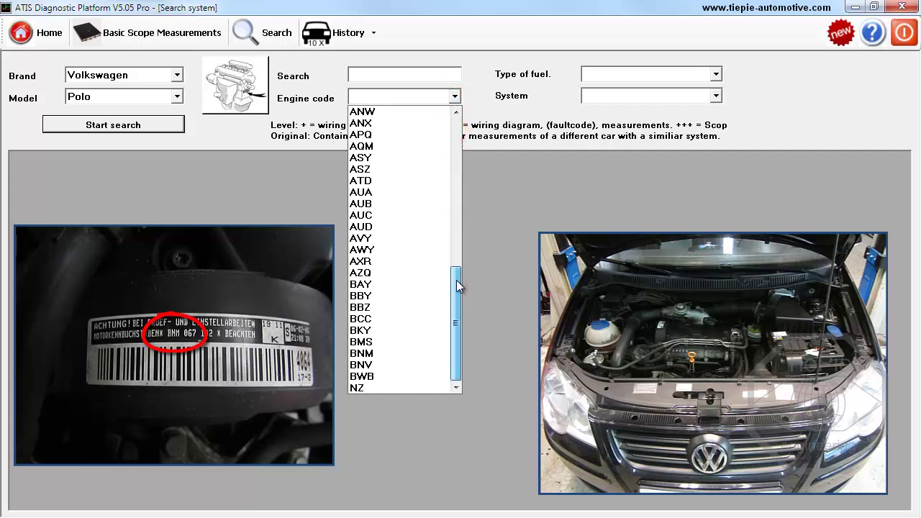
left_click(410, 354)
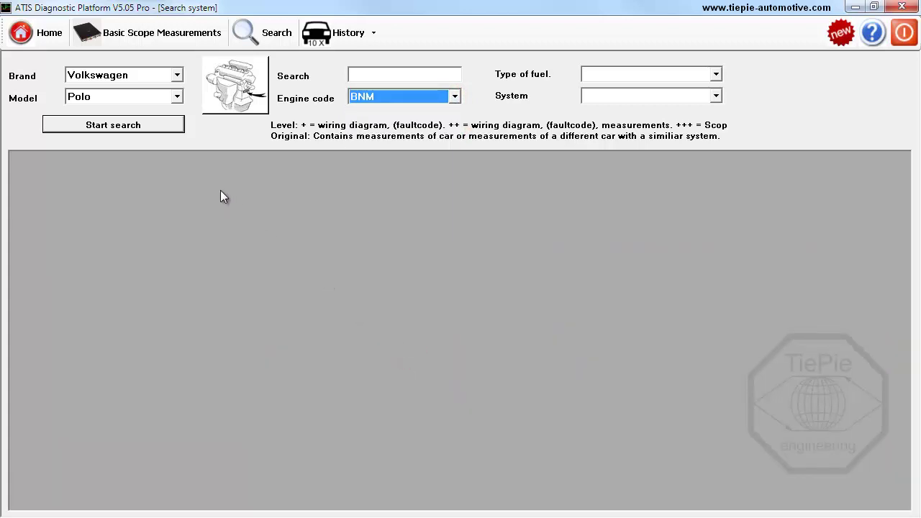
left_click(139, 125)
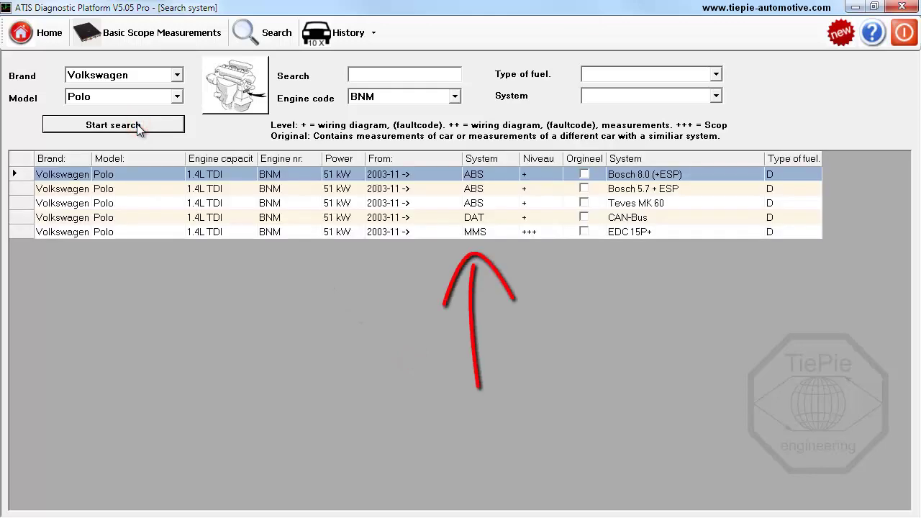
- Open the MMS EDC 15P system and look up fault code P0102
double_click(281, 230)
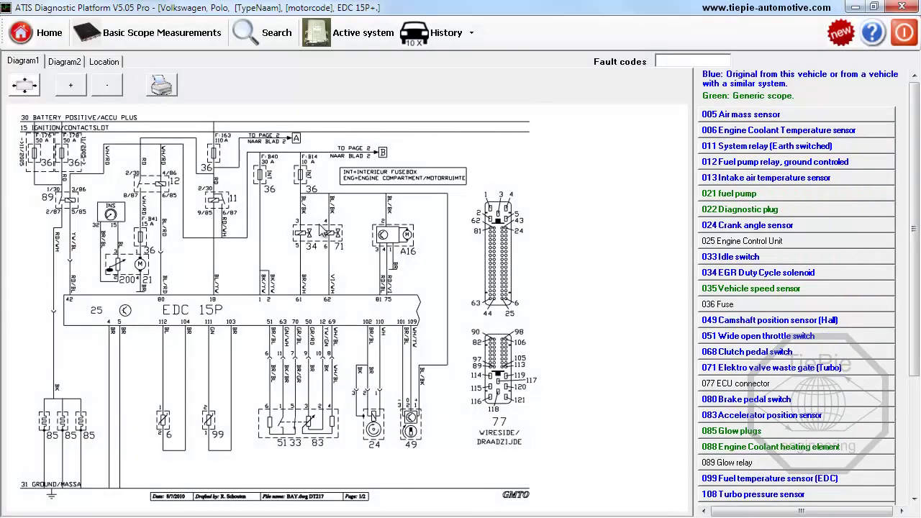
left_click(669, 62)
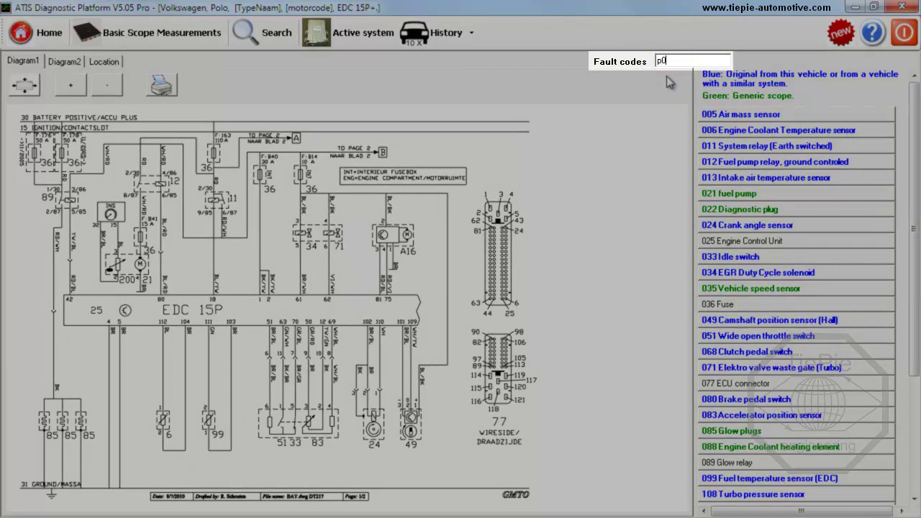
type("p0102")
key("Return")
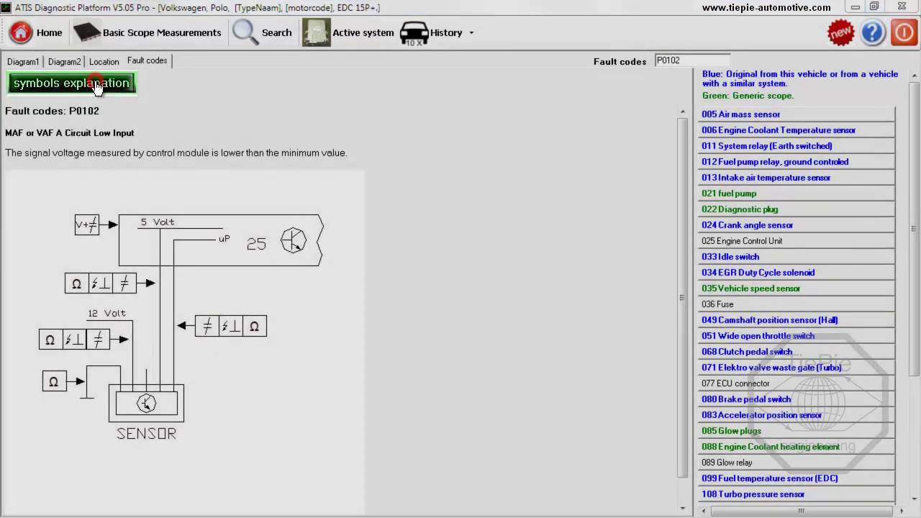
- Review the diagram symbols explanation for the P0102 diagram
left_click(95, 86)
left_click_drag(733, 180, 731, 333)
left_click(732, 26)
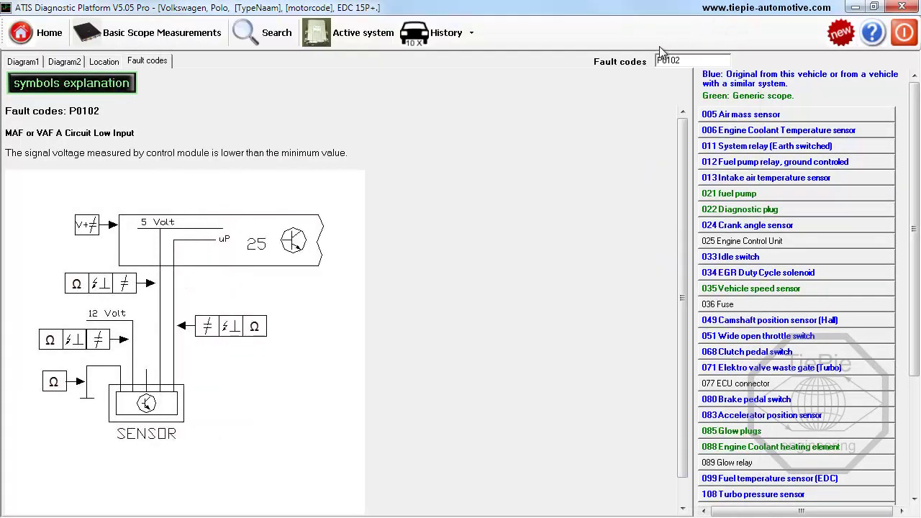
- Check component locations and Diagram2, then open the 005 Air mass sensor trace in the oscilloscope
left_click(108, 61)
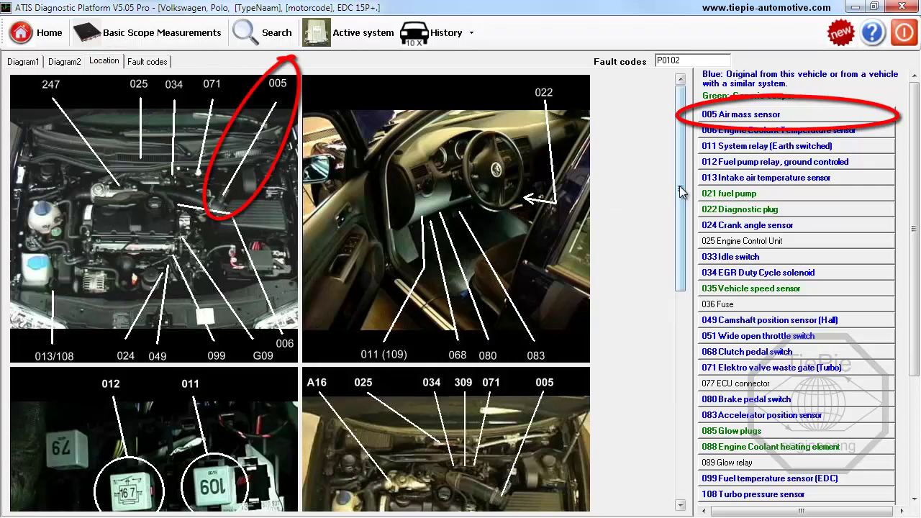
left_click_drag(680, 189, 674, 411)
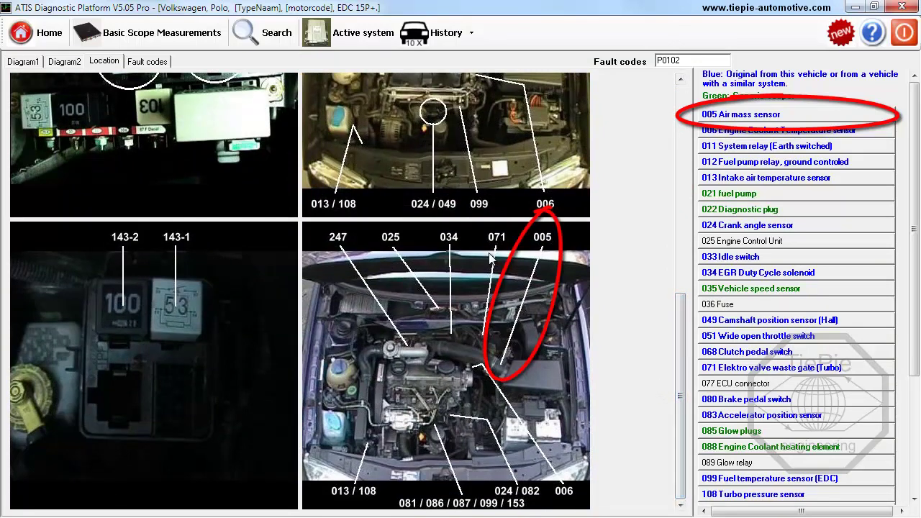
left_click(70, 62)
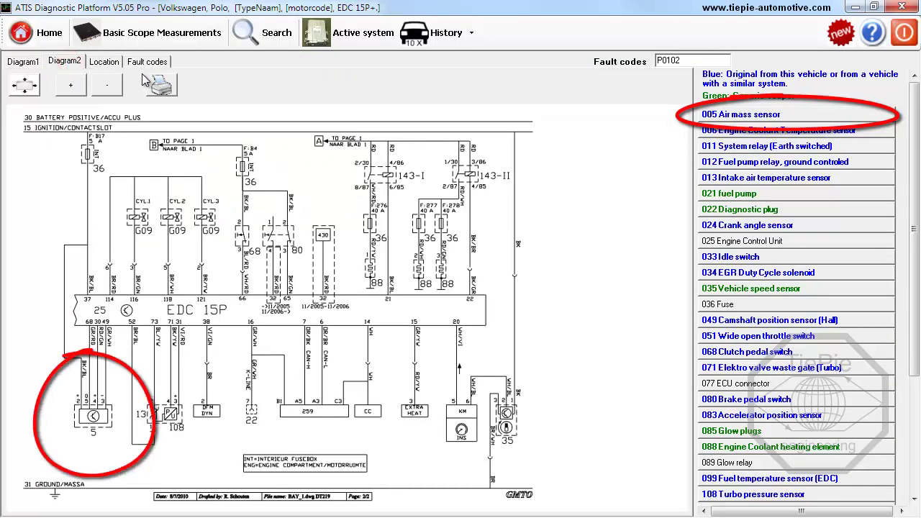
left_click(734, 118)
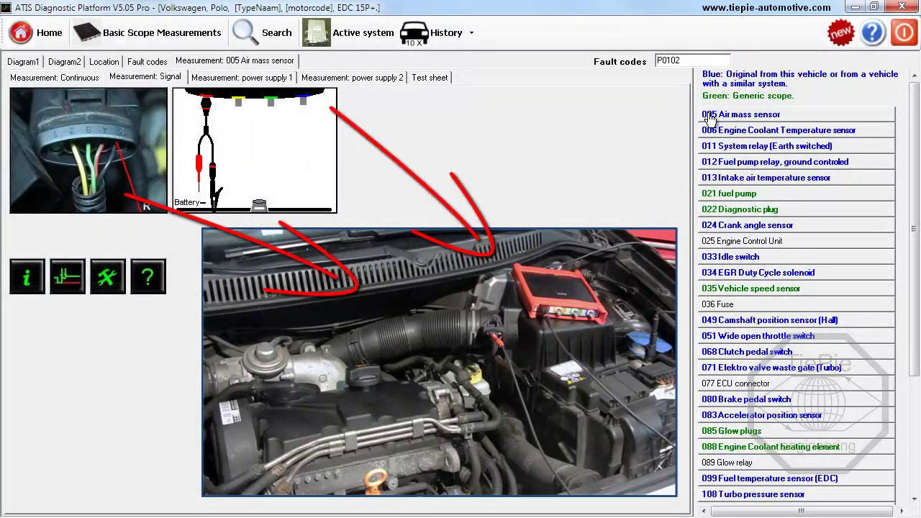
left_click(67, 277)
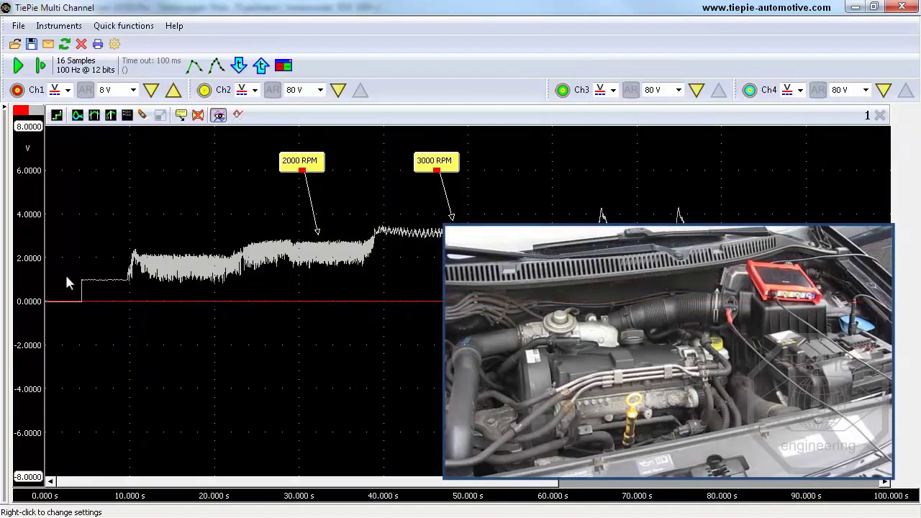
- Record about 30 seconds of live air mass sensor signal over the reference trace, then stop
key("s")
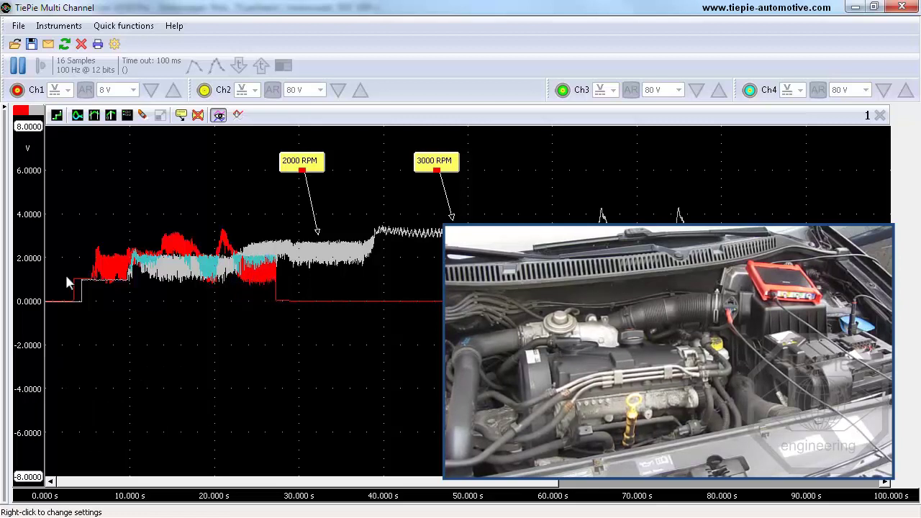
key("s")
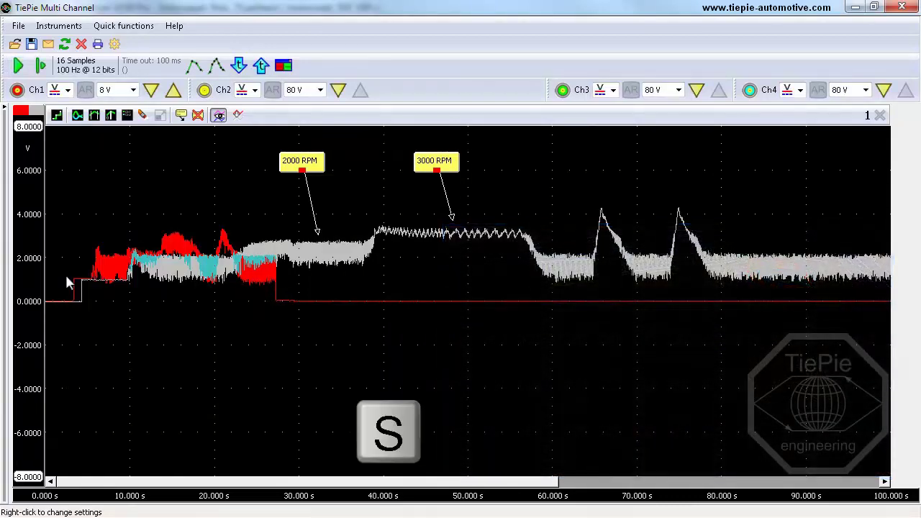